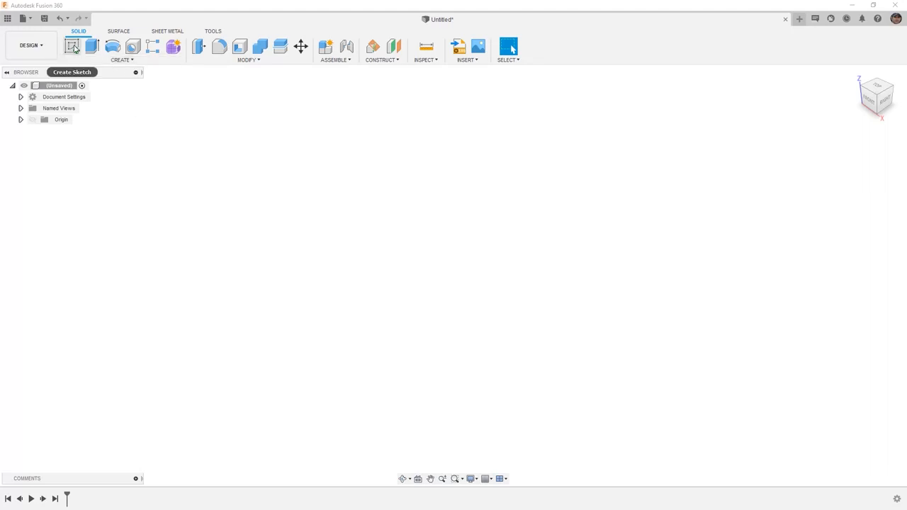
Step: Start a new sketch on the vertical YZ plane, keeping the sketch grid shown
click(73, 46)
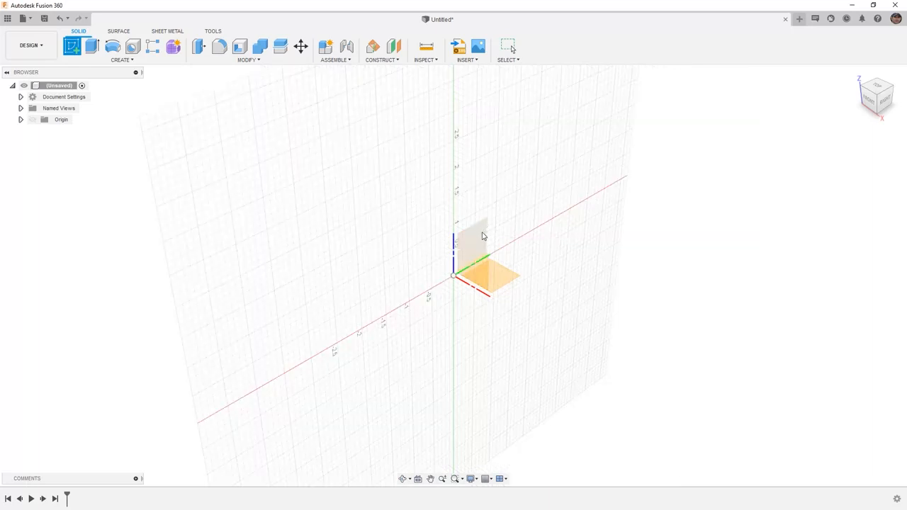
click(482, 236)
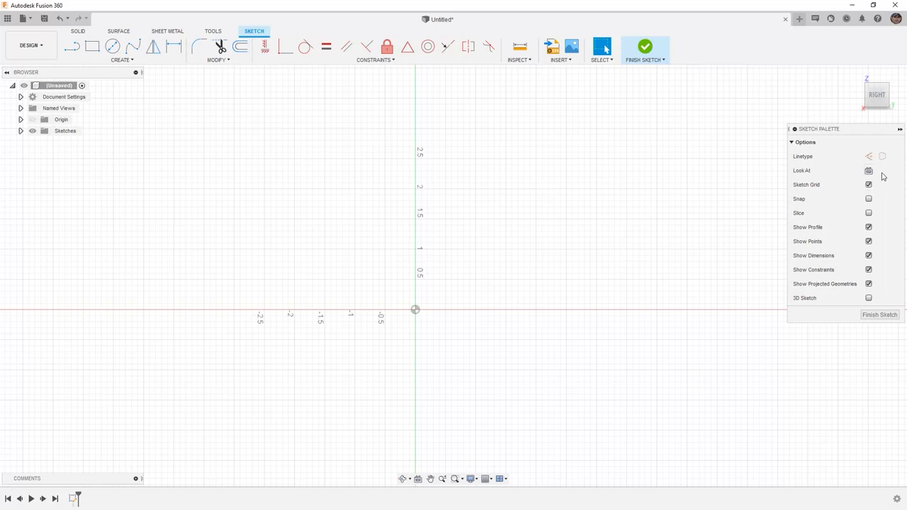
click(868, 185)
click(868, 184)
Step: Draw a line from the origin, 2.5 in long at a 135-degree angle
click(139, 61)
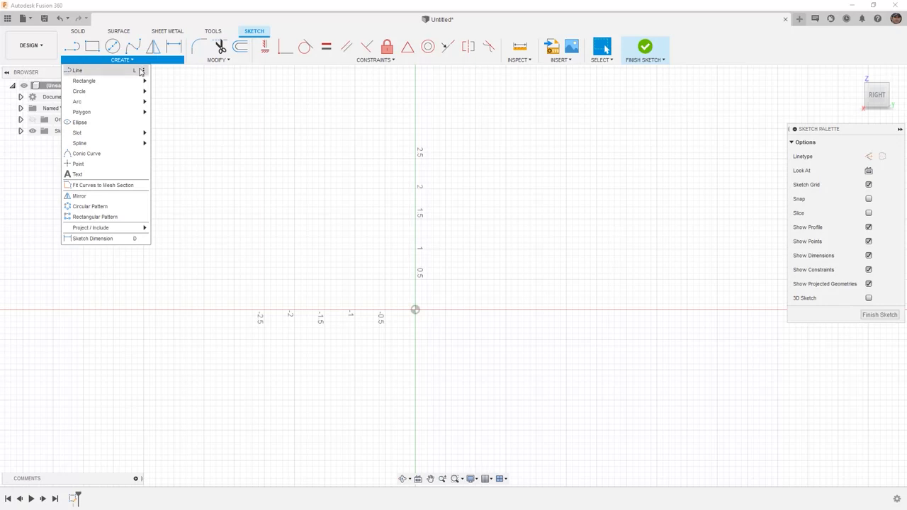
mouse_move(136, 82)
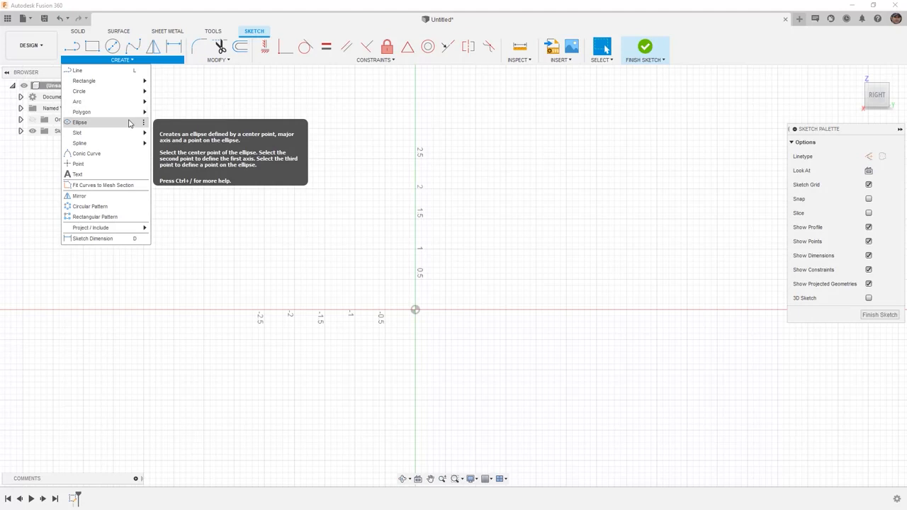
mouse_move(133, 134)
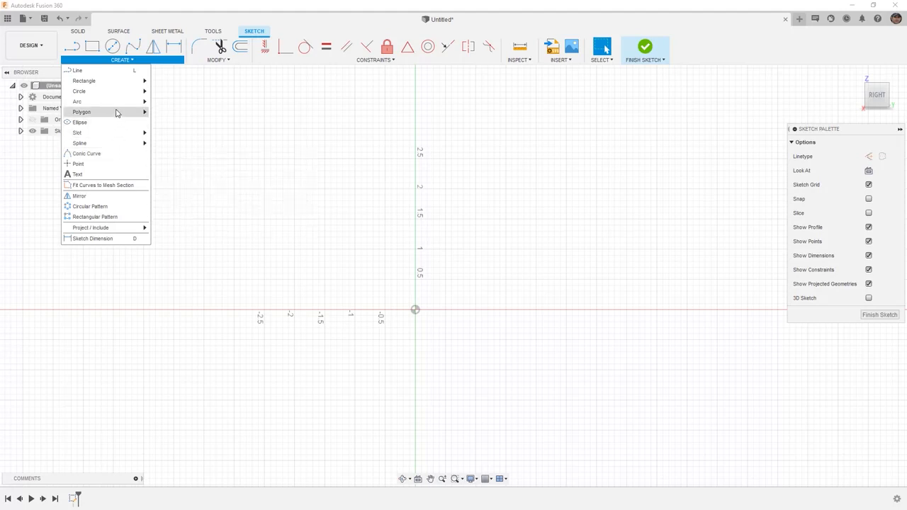
click(111, 73)
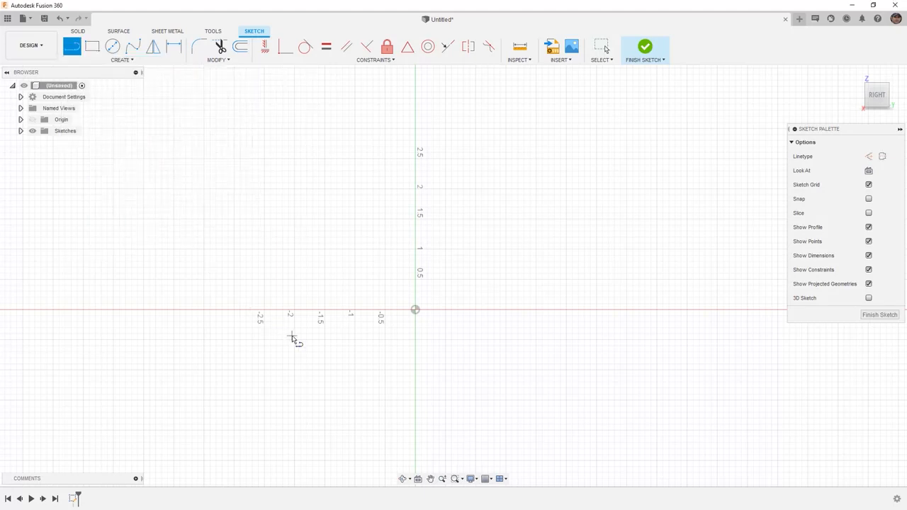
click(416, 311)
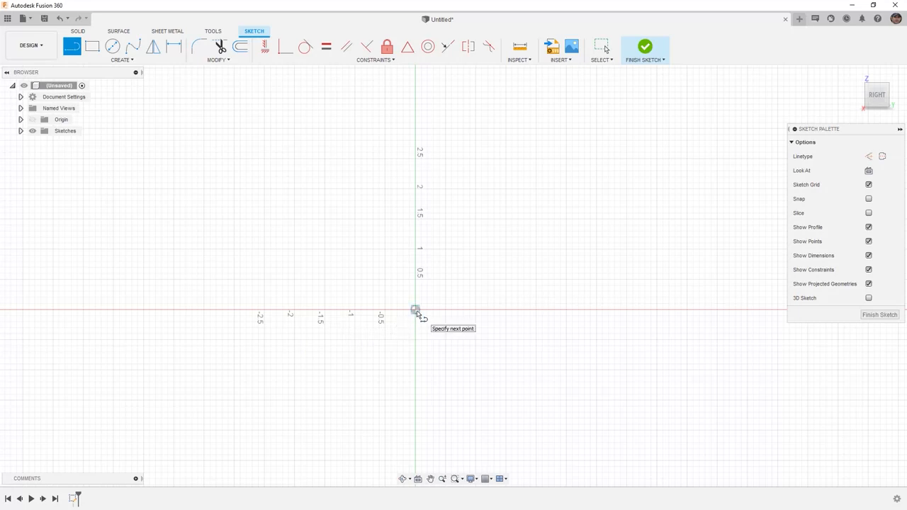
drag(415, 310, 231, 311)
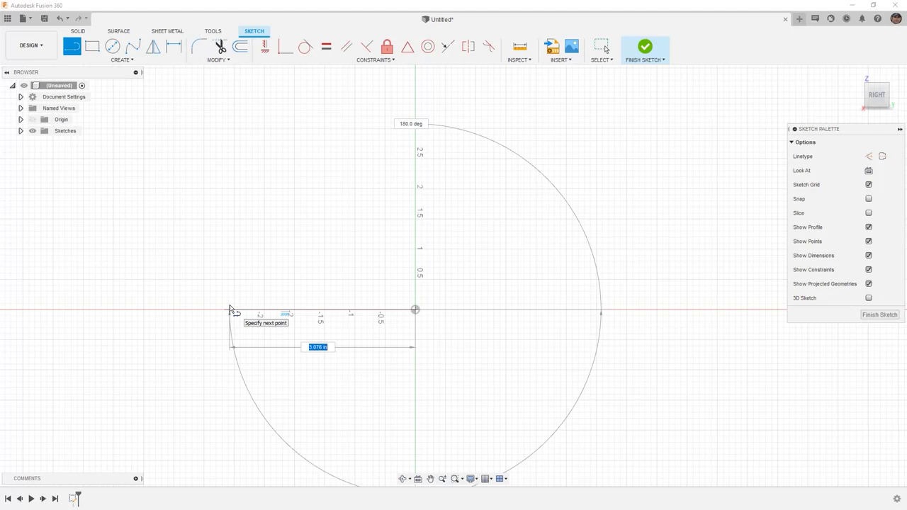
drag(231, 310, 223, 309)
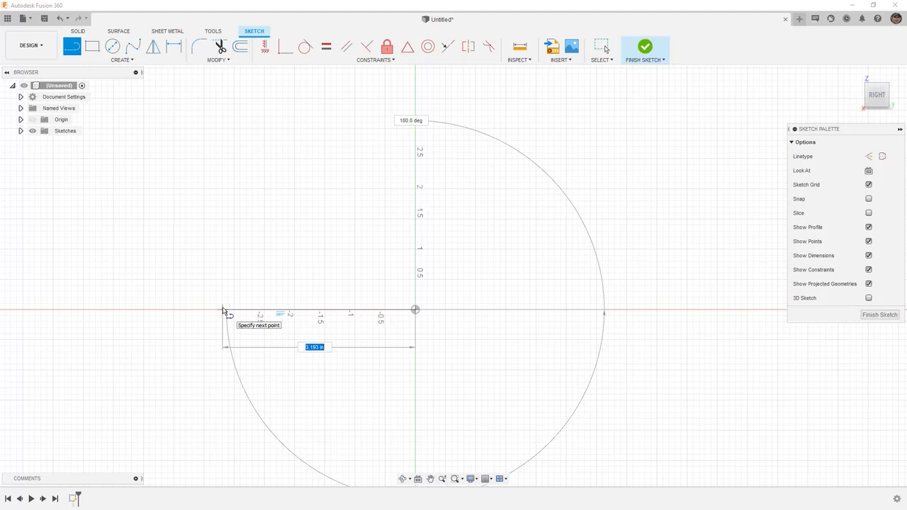
drag(223, 310, 222, 310)
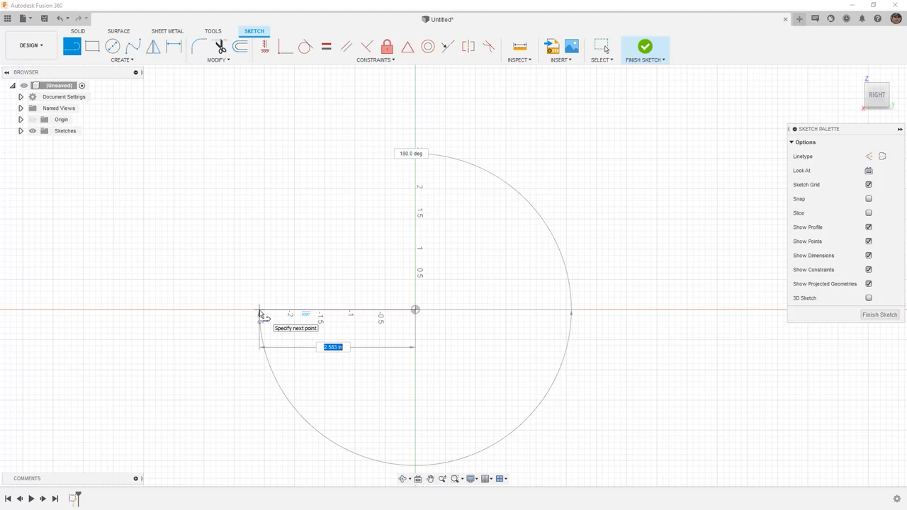
text(2.5)
key(Tab)
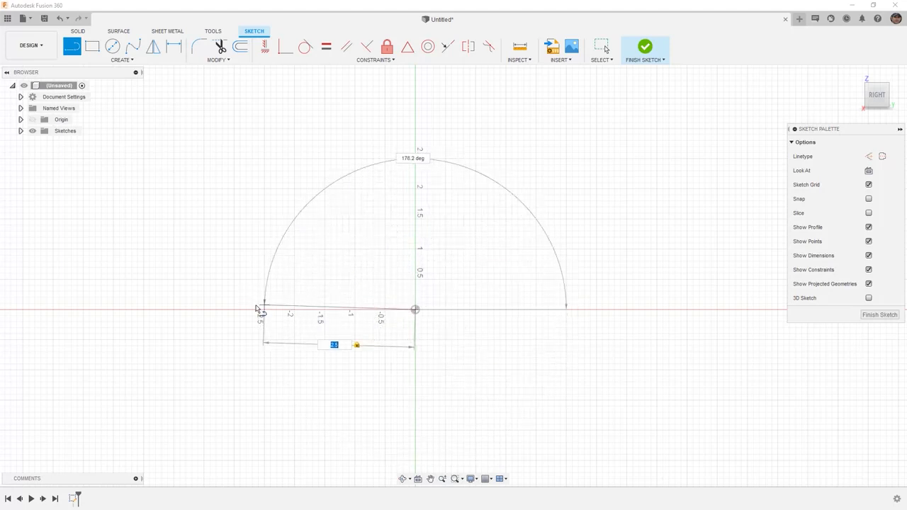
key(Tab)
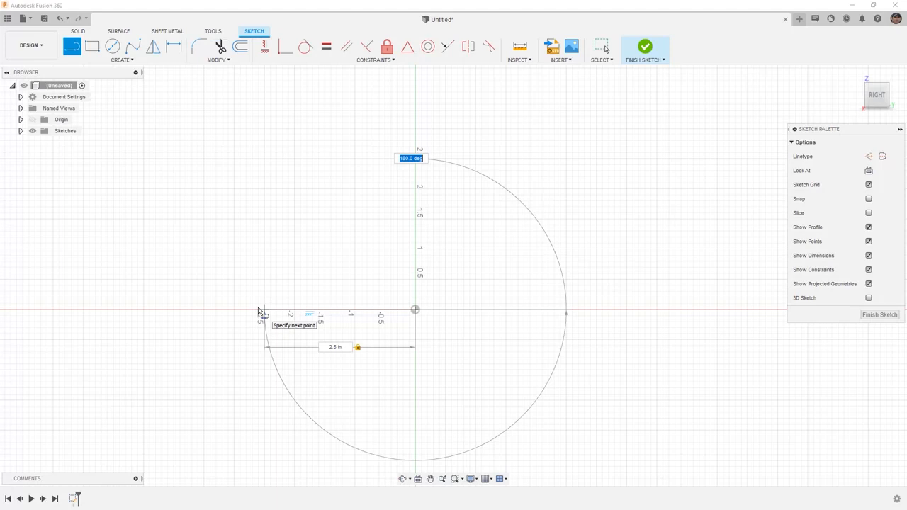
text(45)
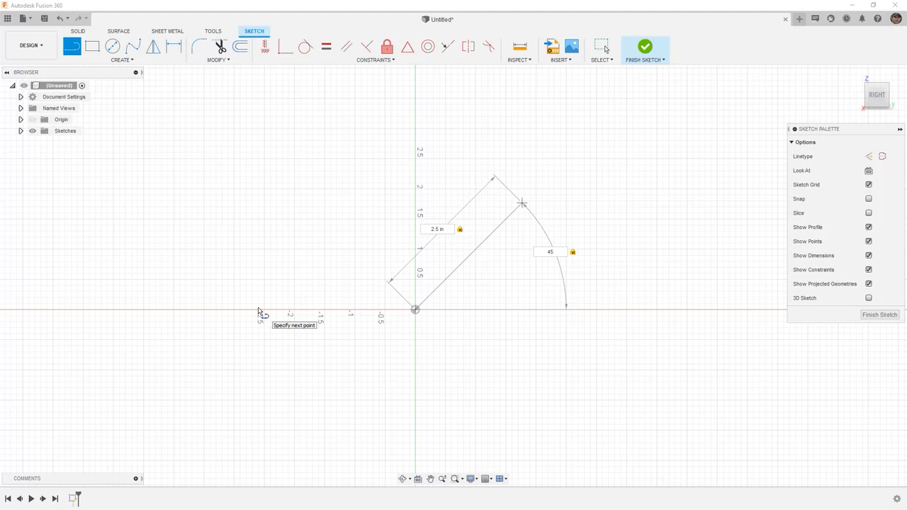
text(135)
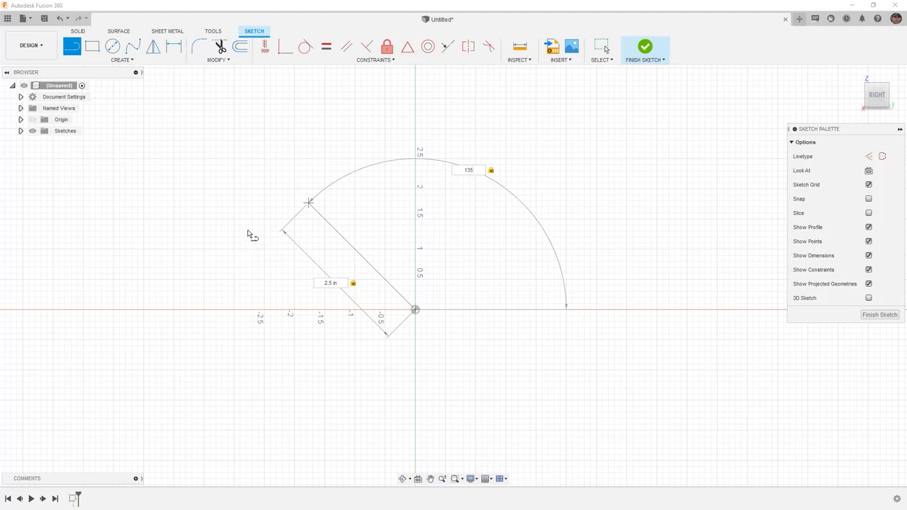
key(Return)
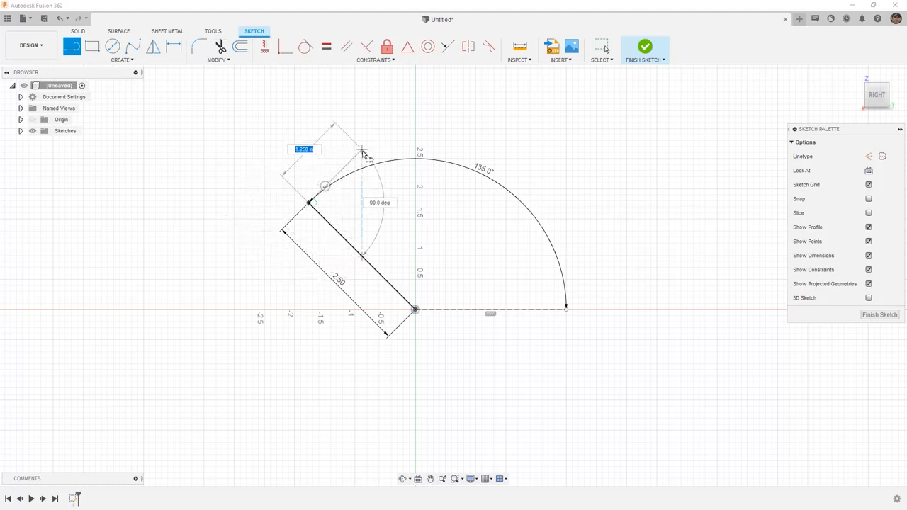
Step: Continue the line chain with three more sides, the middle one about 3.62 in long, closing the four-sided profile at the origin
click(454, 129)
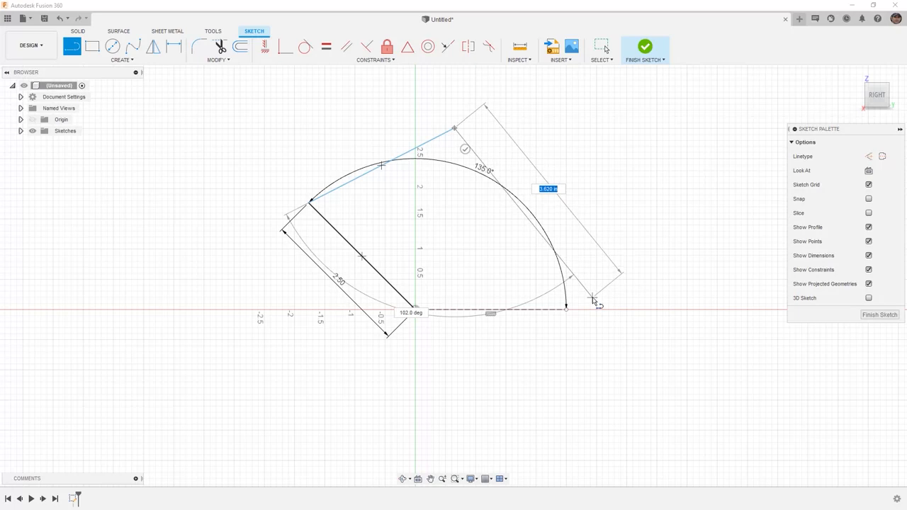
click(592, 297)
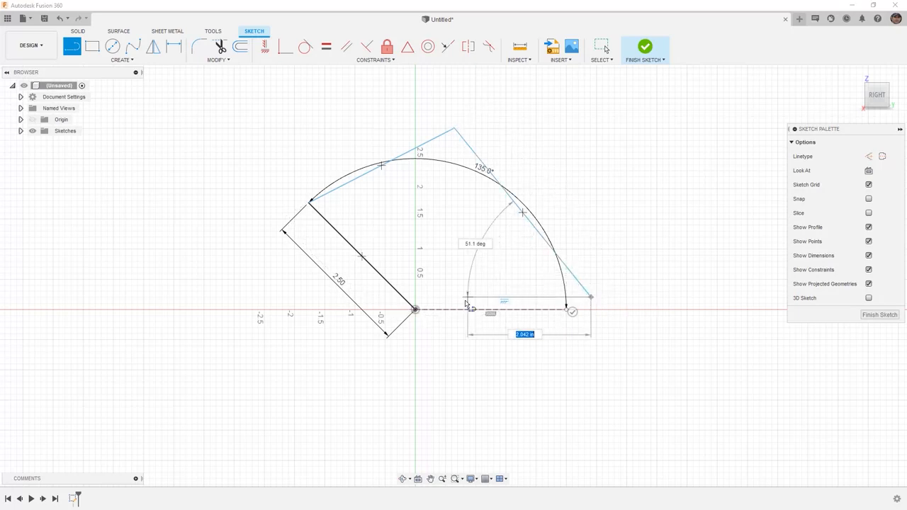
click(416, 311)
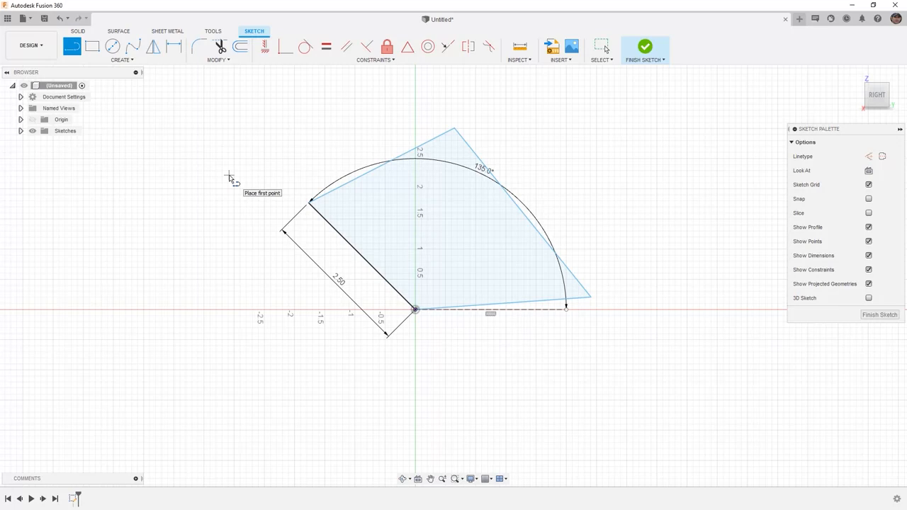
key(Escape)
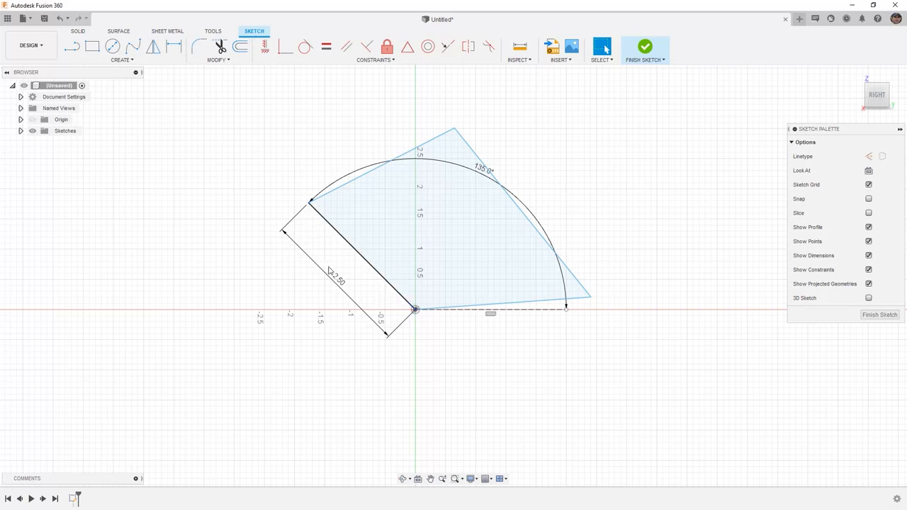
Step: Reposition the length and angle dimensions clear of the profile and pull its top corner slightly outward
drag(338, 282, 316, 299)
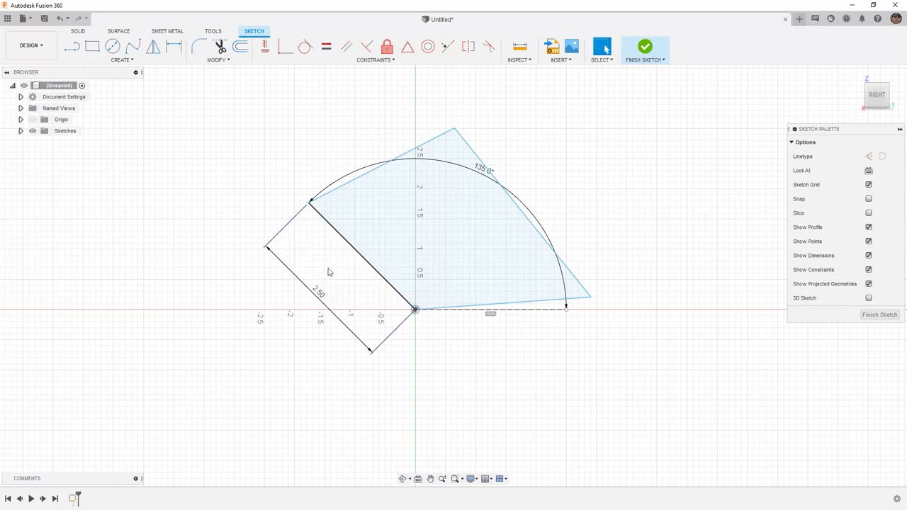
drag(480, 172, 363, 291)
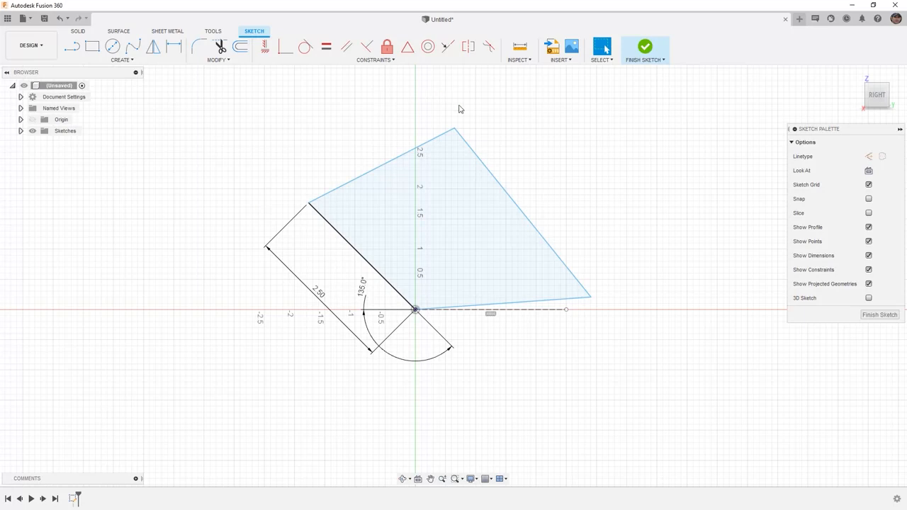
drag(454, 129, 473, 114)
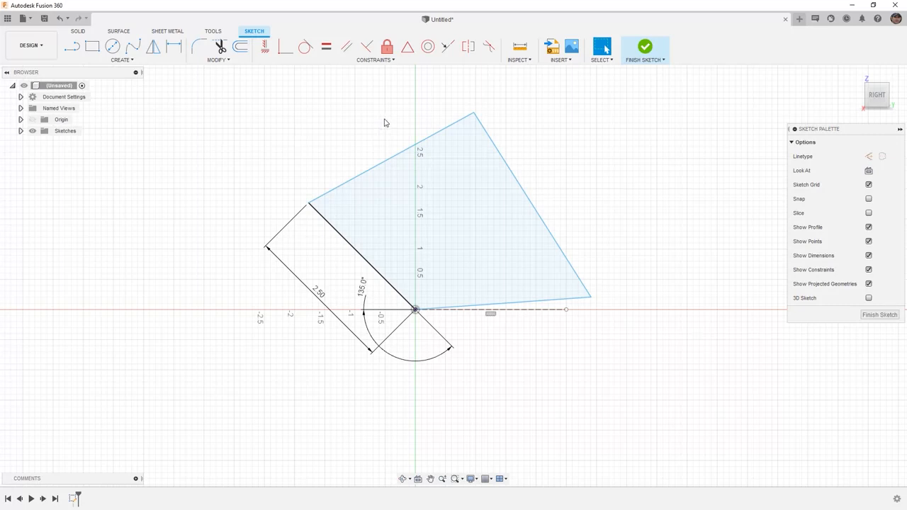
Step: Inspect the dashed reference line and its horizontal constraint, and stretch the line's free end to about 3.6 in from the origin
click(539, 310)
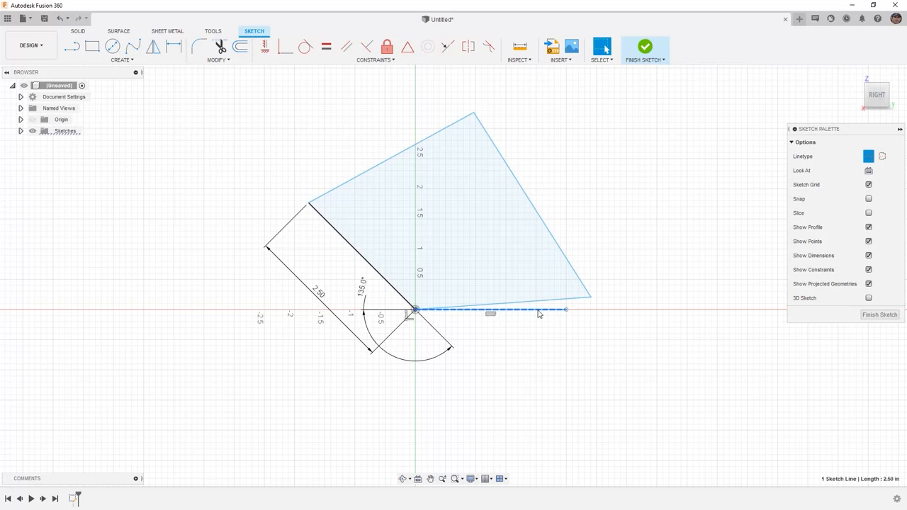
click(491, 314)
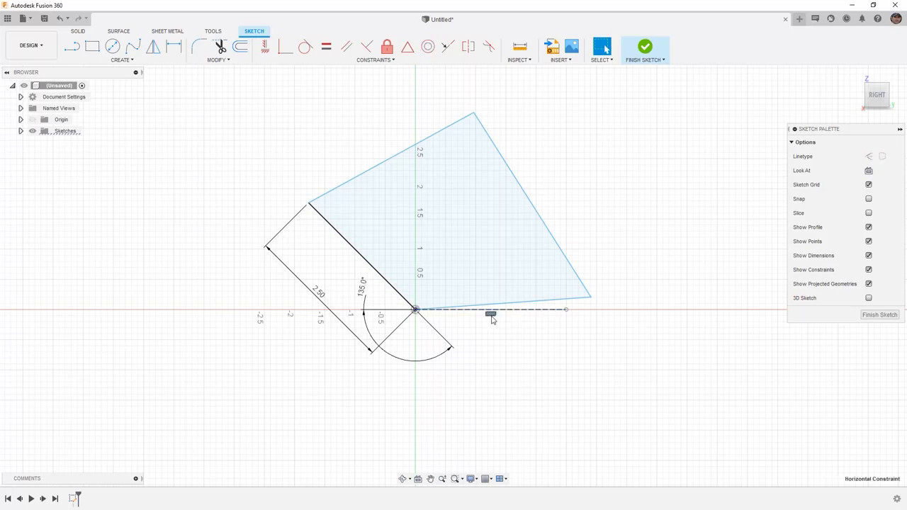
mouse_move(566, 310)
mouse_down()
mouse_move(681, 311)
mouse_move(538, 312)
mouse_move(632, 310)
mouse_up()
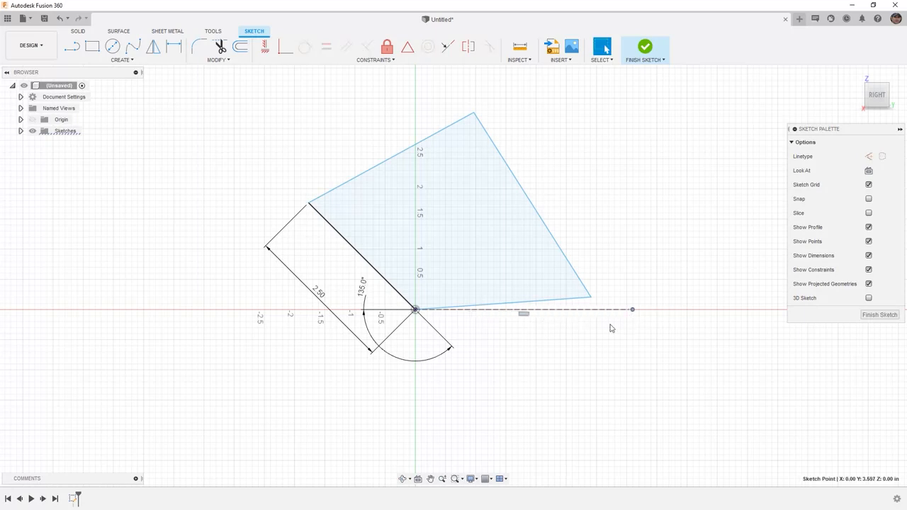
click(544, 309)
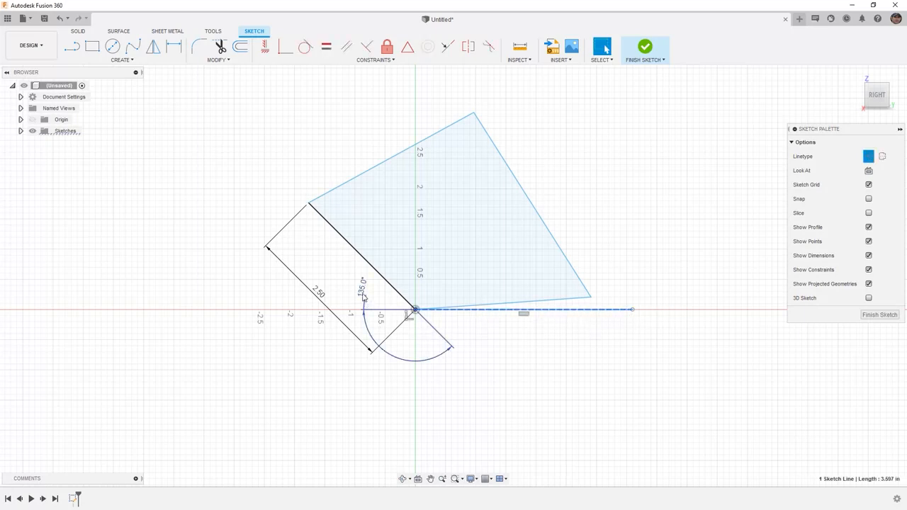
click(547, 344)
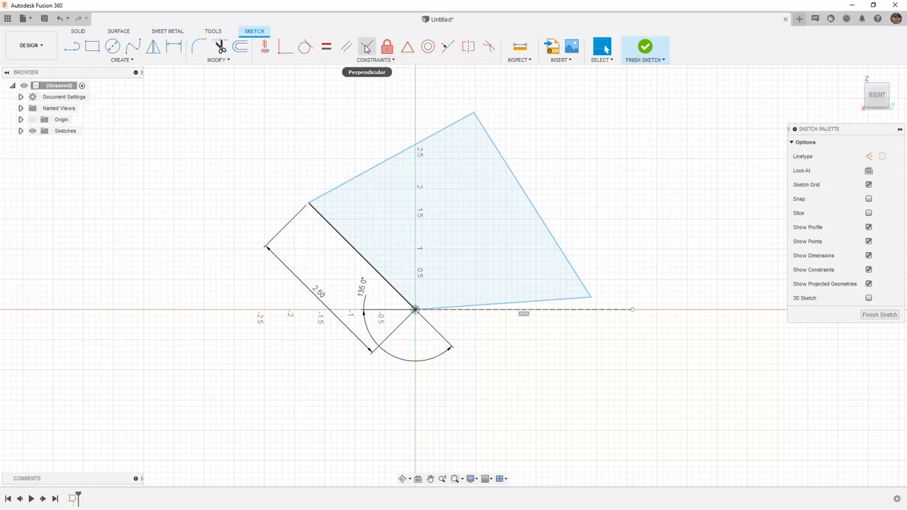
Step: Apply Perpendicular constraints at the profile's left, top and right corners, and move the upper-right edge inward to shorten the rectangle
click(366, 47)
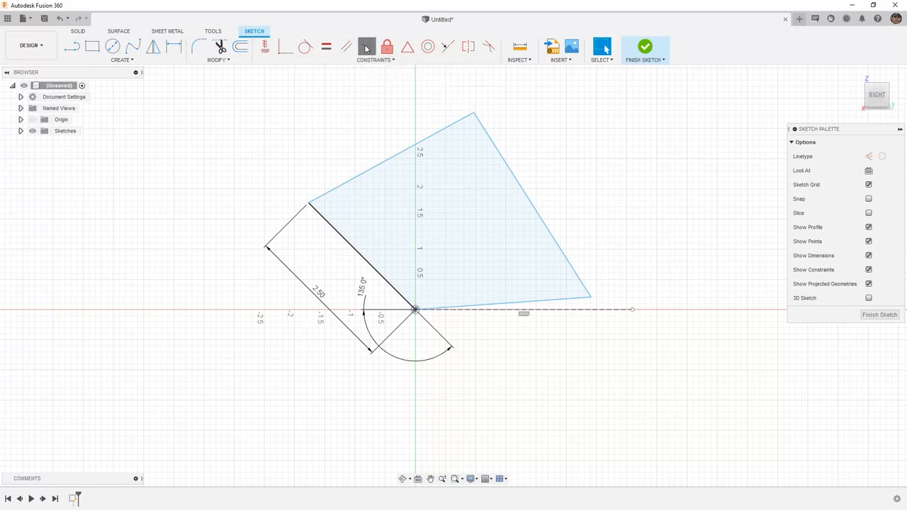
click(347, 182)
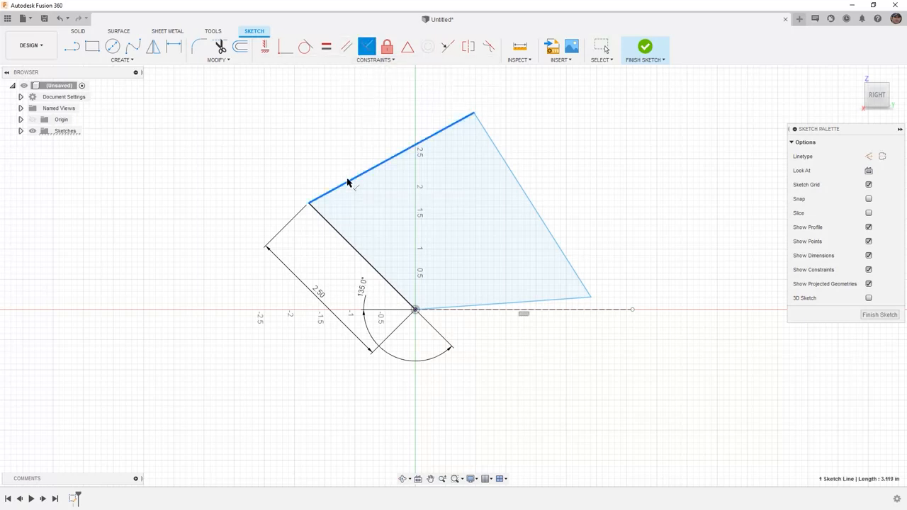
click(323, 220)
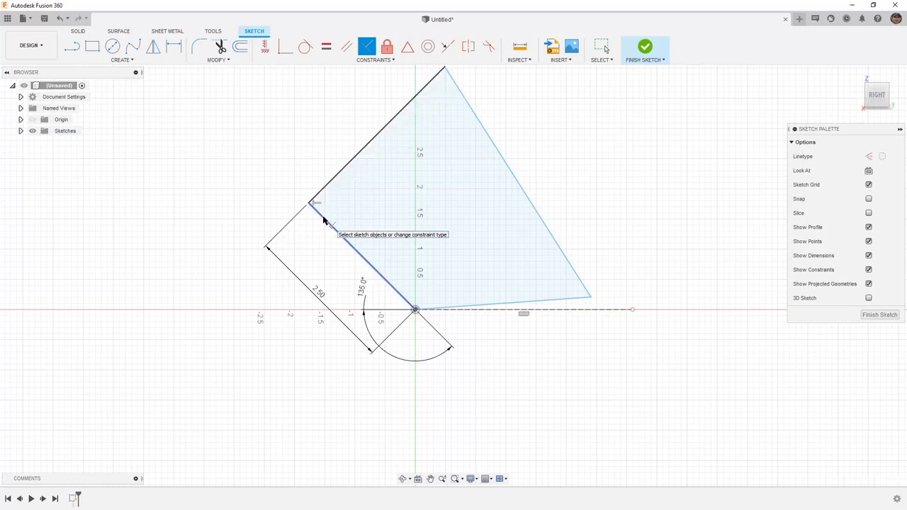
click(438, 75)
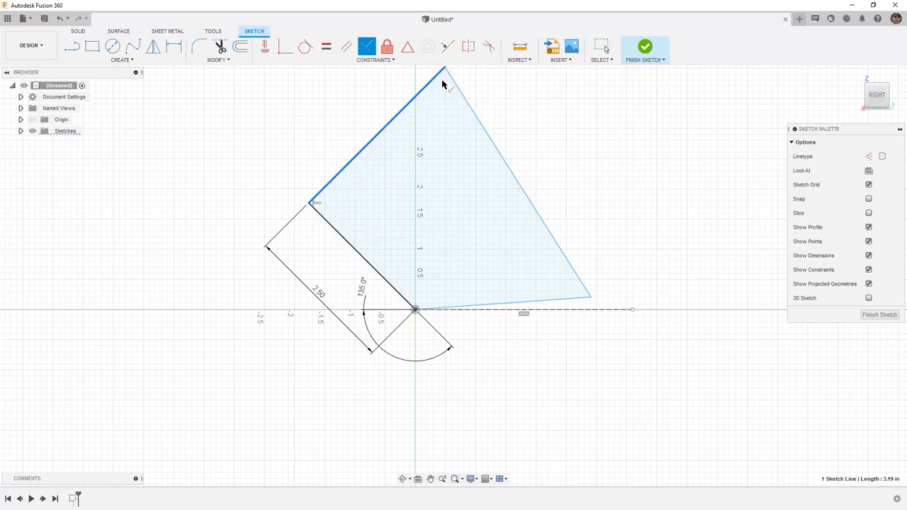
click(452, 81)
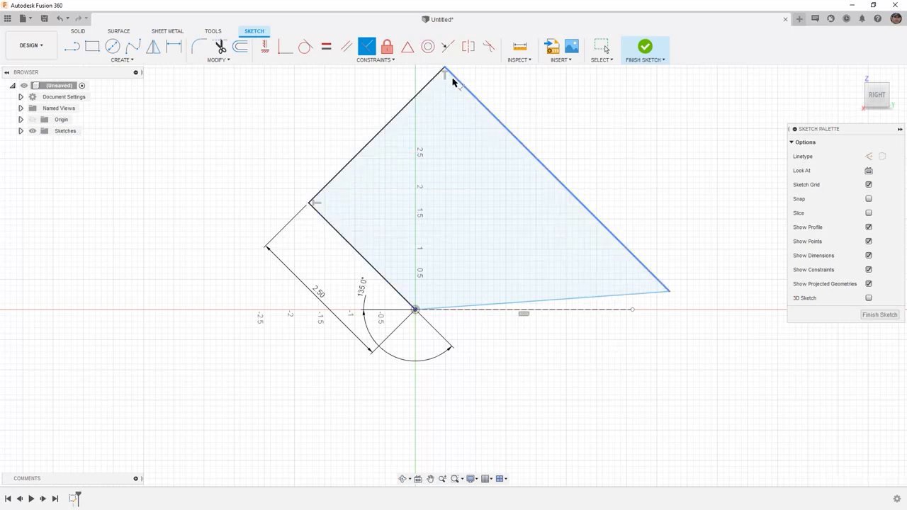
click(655, 281)
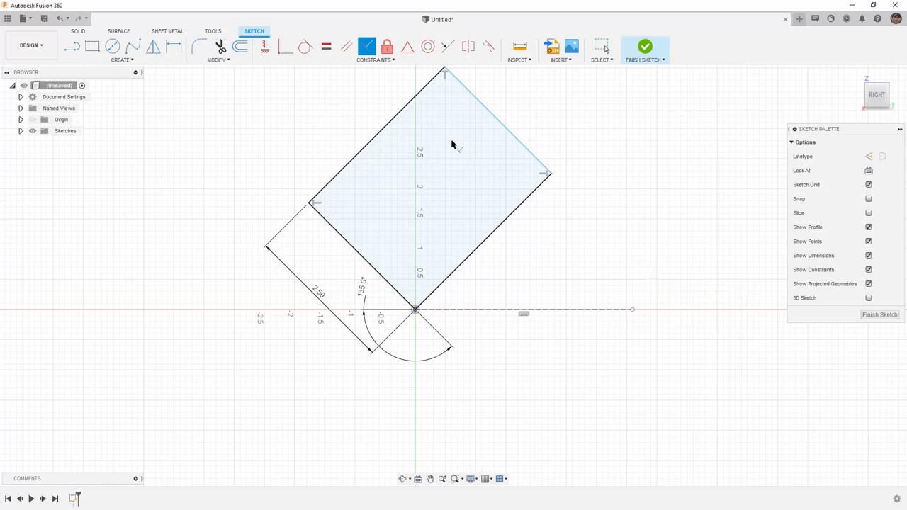
key(Escape)
drag(464, 85, 394, 124)
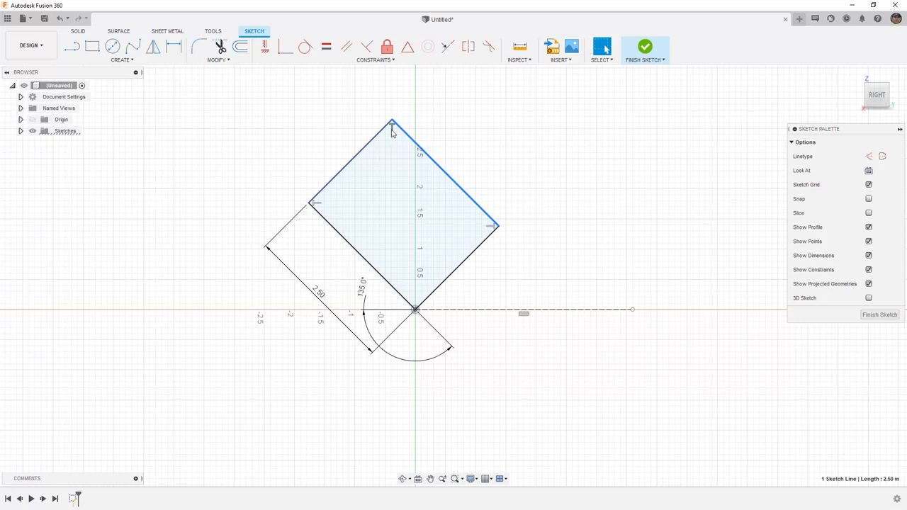
click(343, 125)
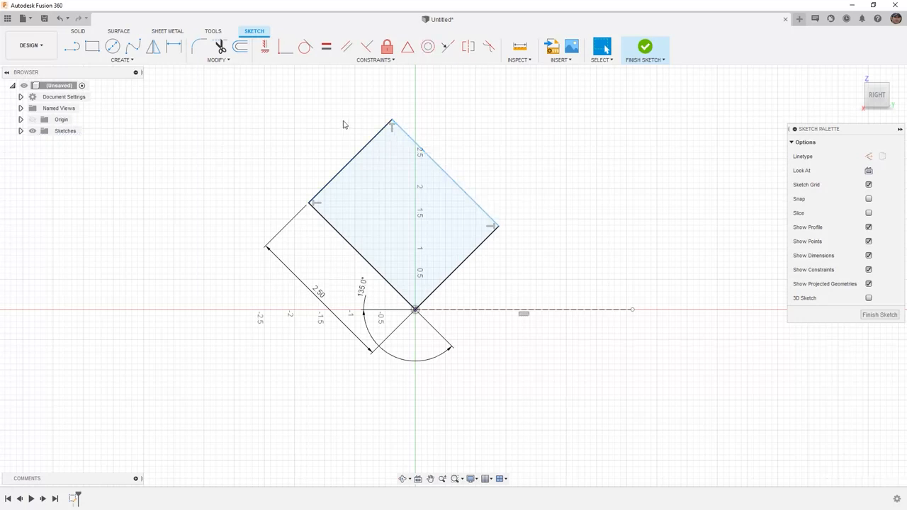
Step: Apply an Equal constraint between the profile's upper-left and lower-left sides to make it a square
click(328, 51)
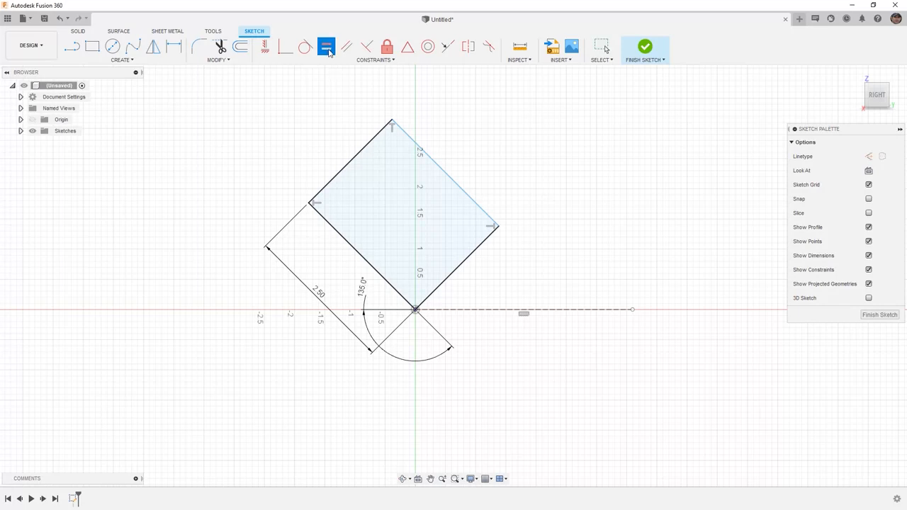
click(375, 141)
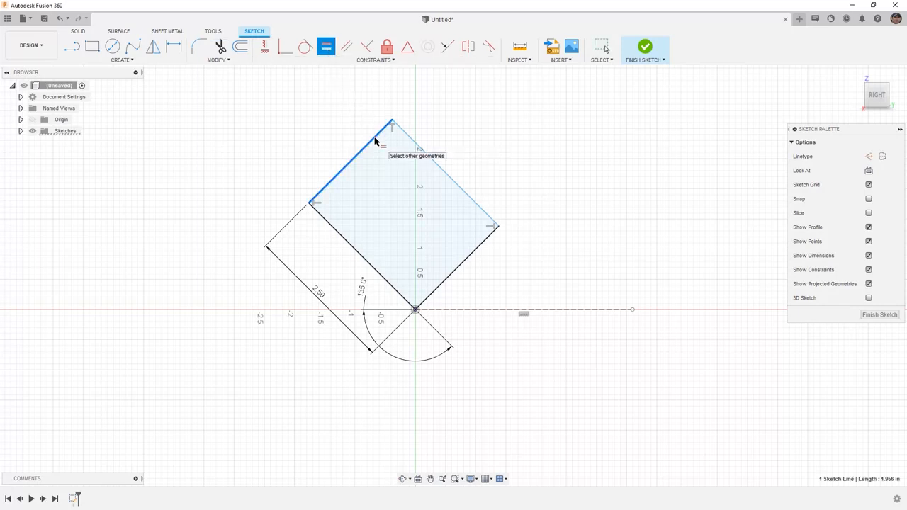
click(323, 222)
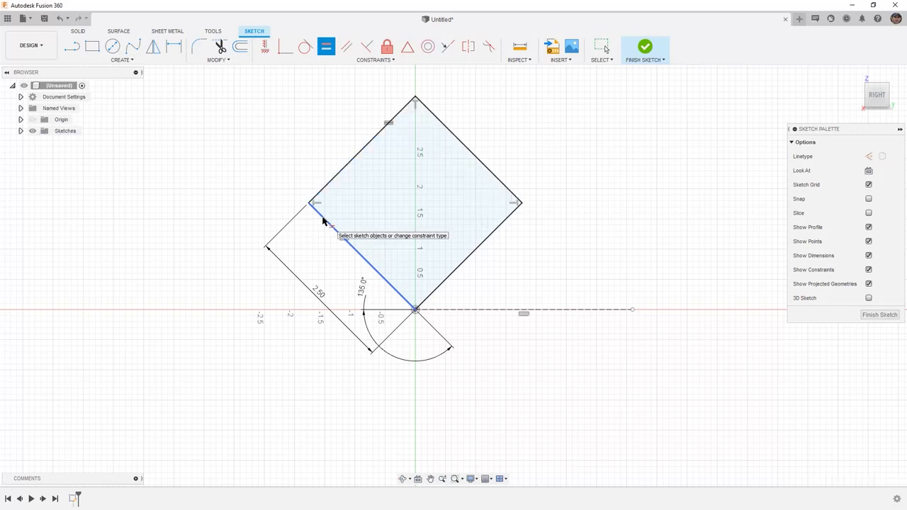
key(Escape)
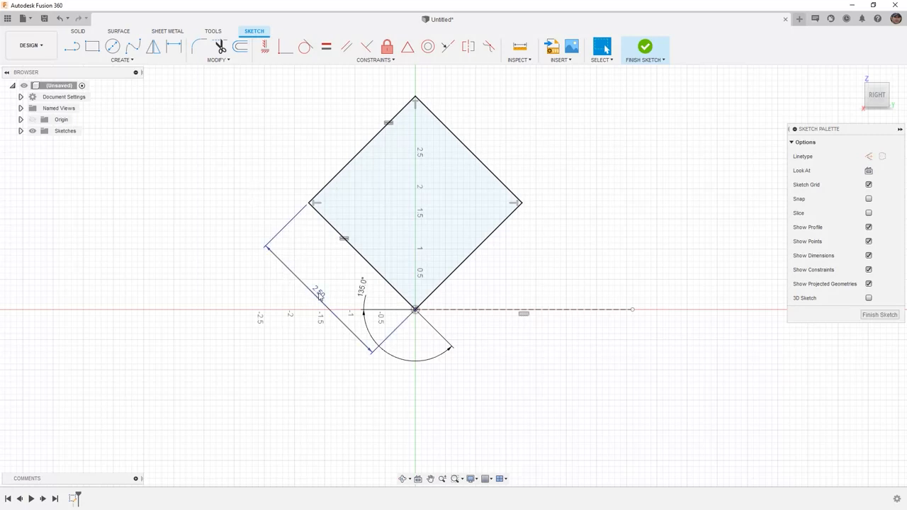
Step: Set the square's side length to 3 in and its angle dimension at the origin to 180°
double_click(320, 294)
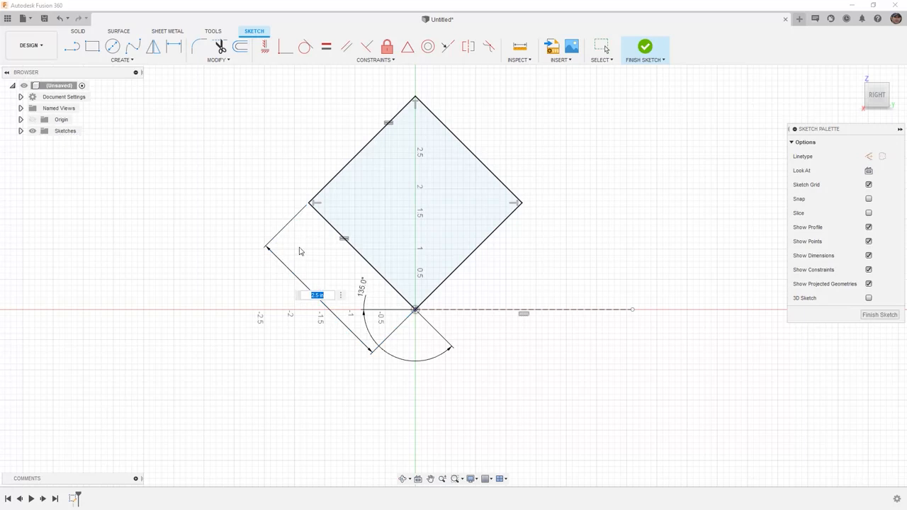
text(3)
key(Return)
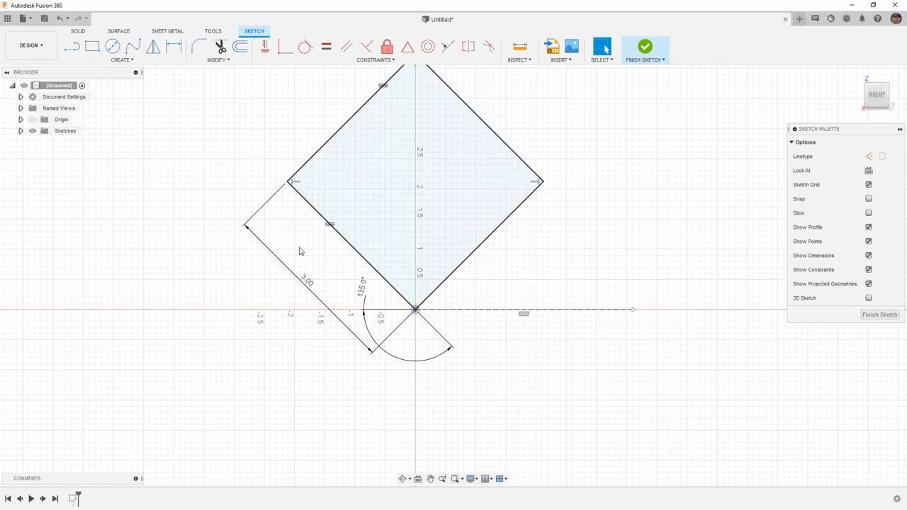
middle_drag(437, 245, 426, 348)
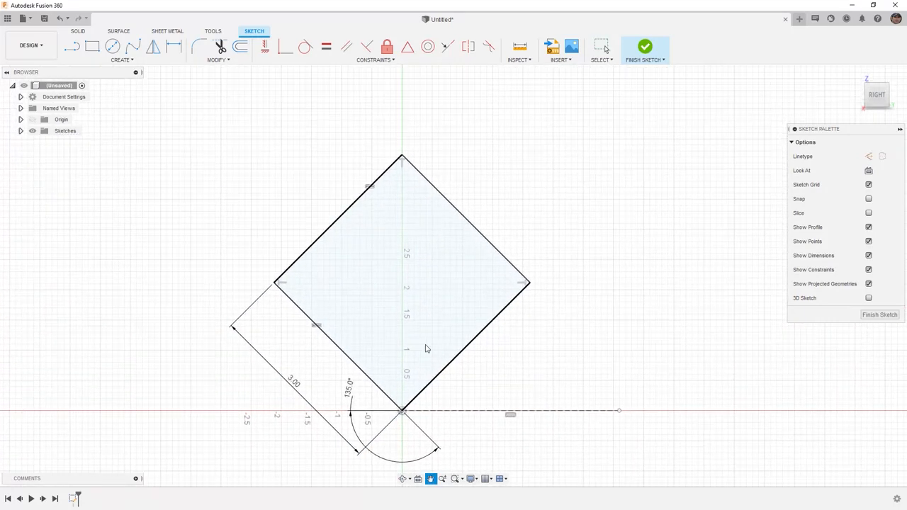
double_click(350, 391)
text(180)
key(Return)
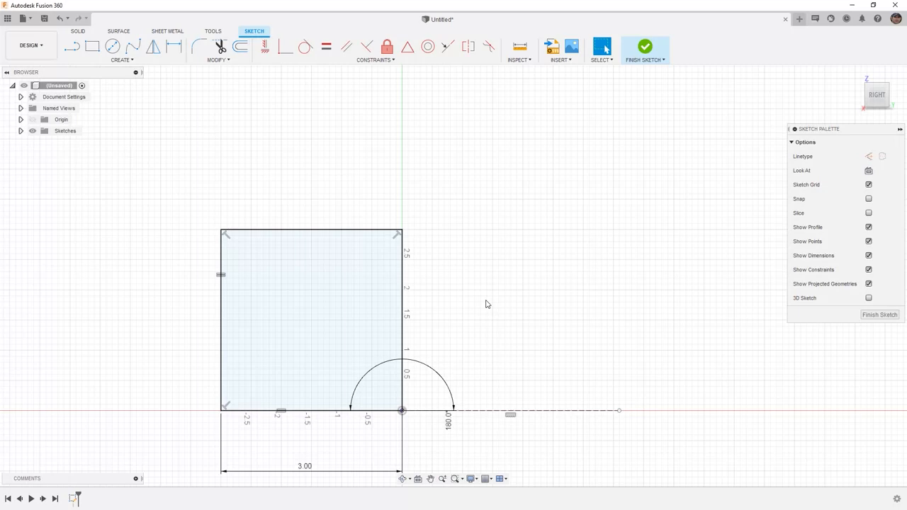
Step: Draw a center rectangle about 3.31 in wide and 2.85 in high, centered on the square's upper-right corner
click(93, 48)
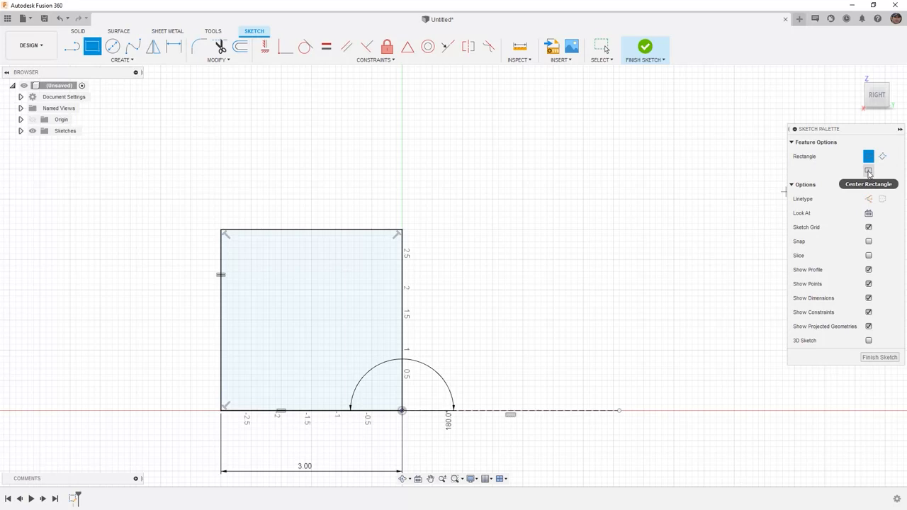
click(868, 171)
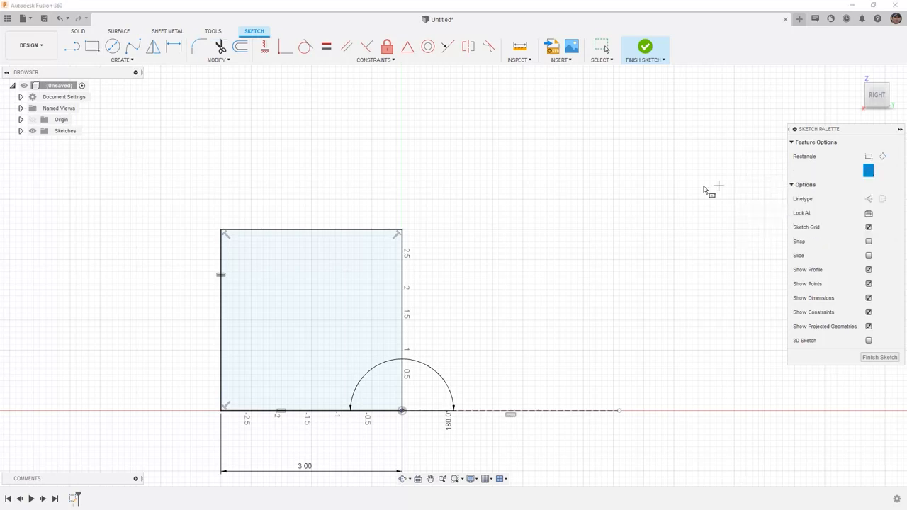
click(401, 230)
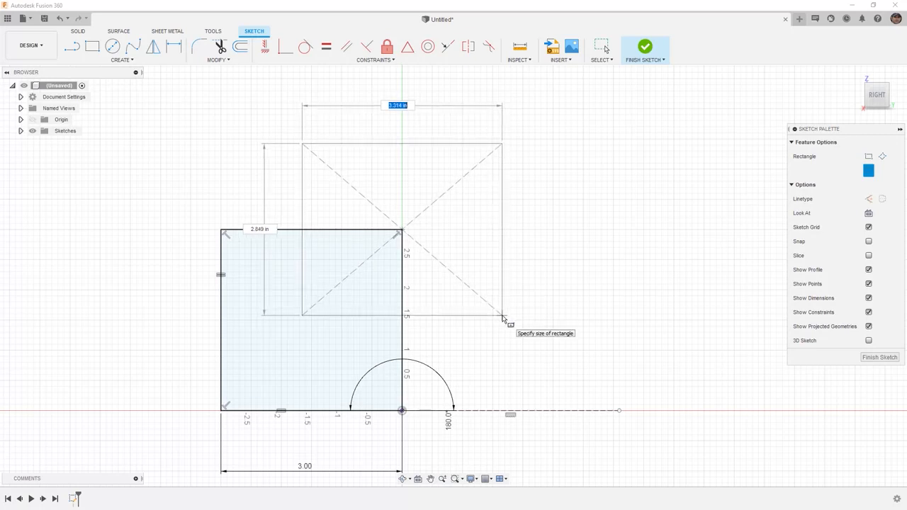
click(502, 316)
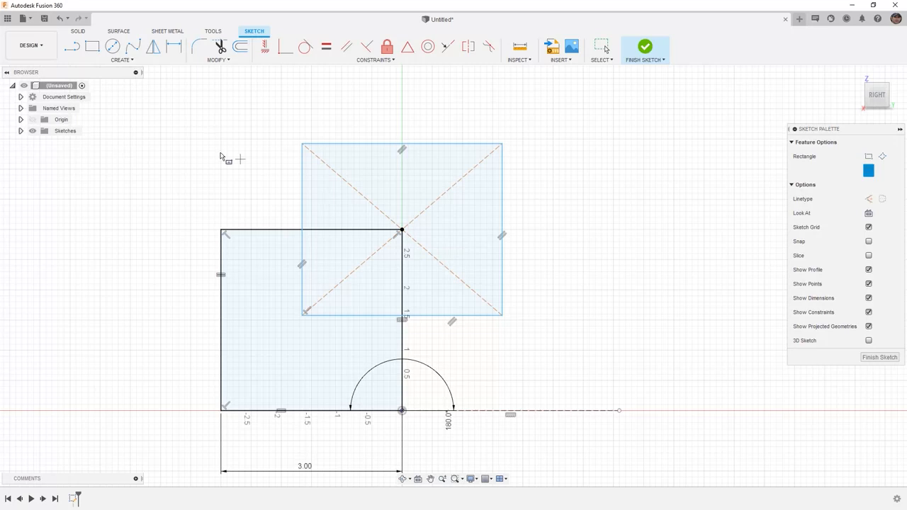
key(Escape)
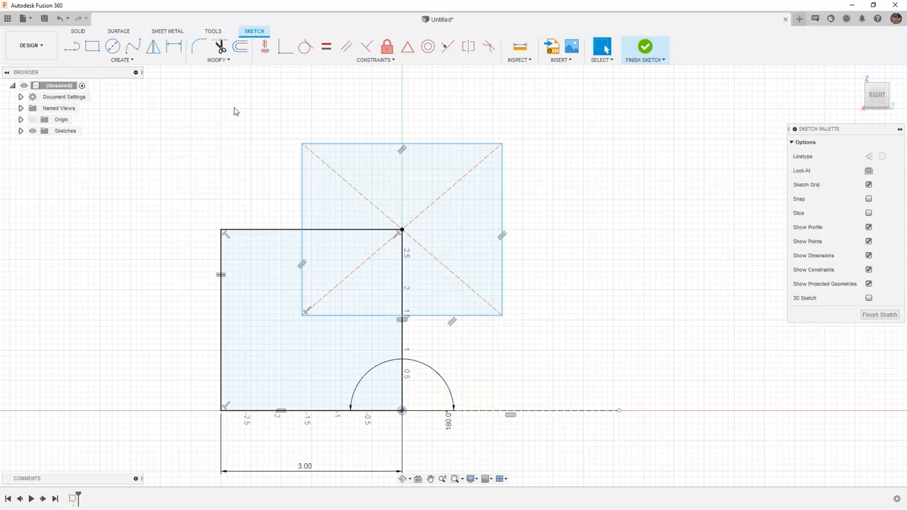
Step: Dimension the center rectangle with a height of 2.5 in and a width of 3.5 in
click(175, 48)
click(503, 175)
click(586, 237)
text(2.5)
key(Return)
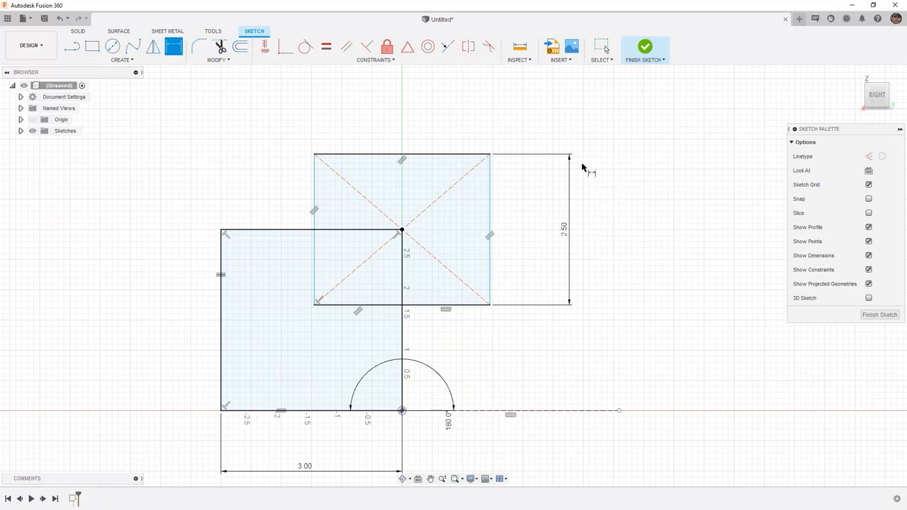
click(461, 155)
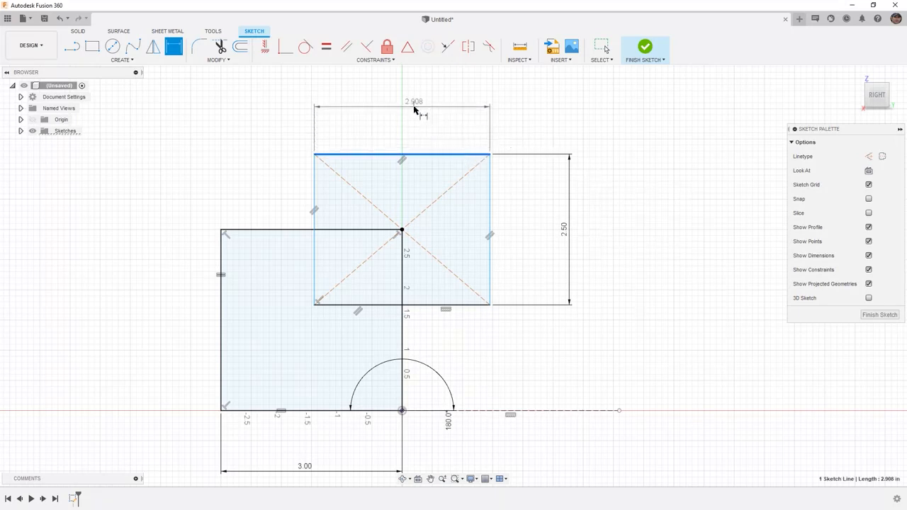
click(415, 108)
text(2.5)
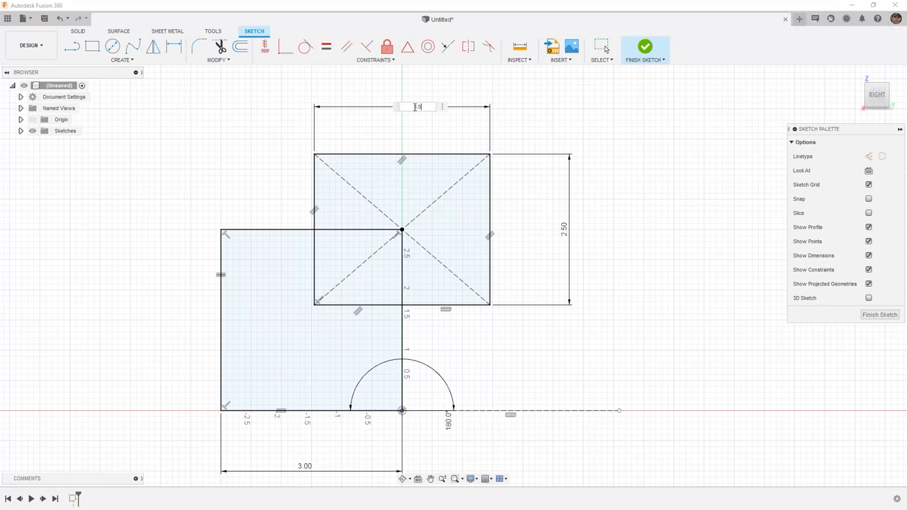
key(Return)
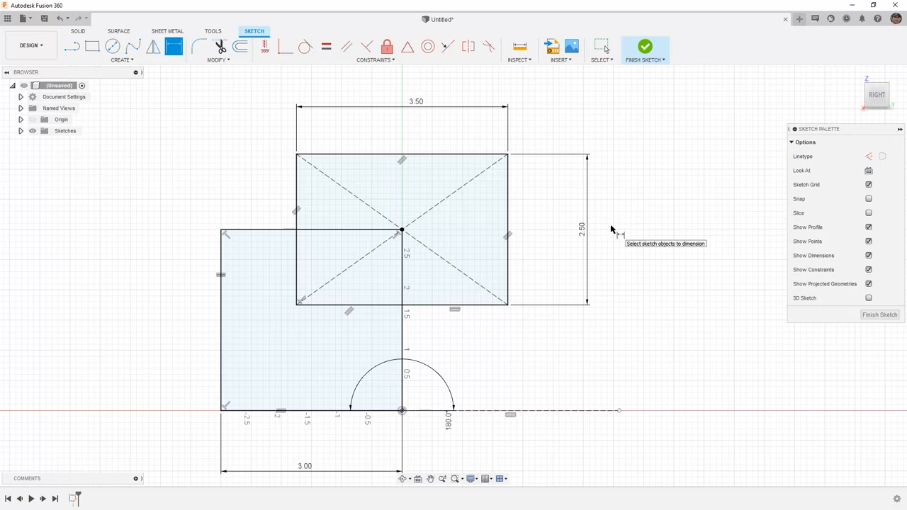
key(Escape)
Step: Set the square's side length to 2 in
scroll(244, 154, down, 2)
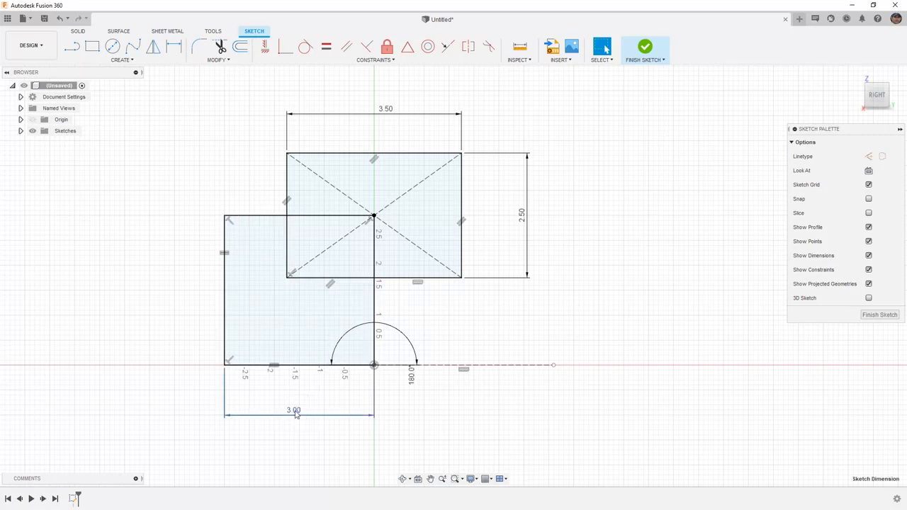
double_click(296, 415)
text(2)
key(Return)
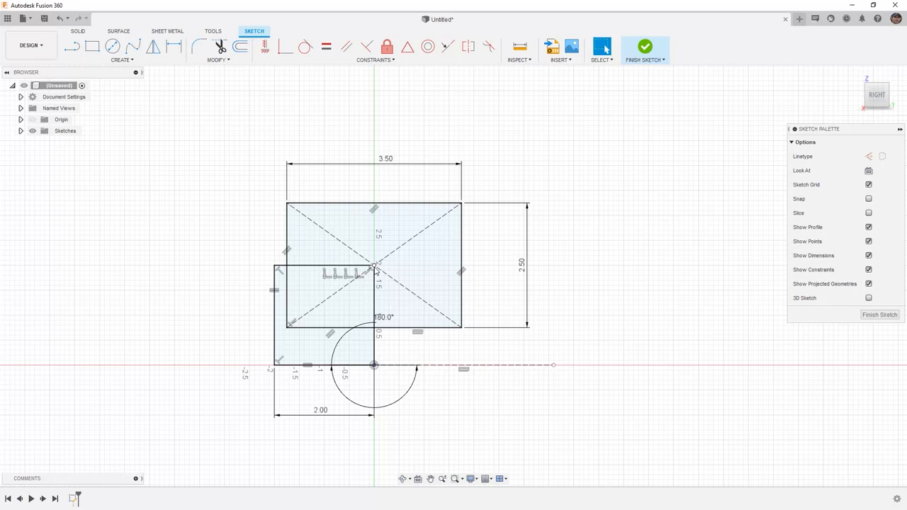
Step: Set the square's side length to 2.5 in
double_click(320, 411)
text(2.5)
key(Return)
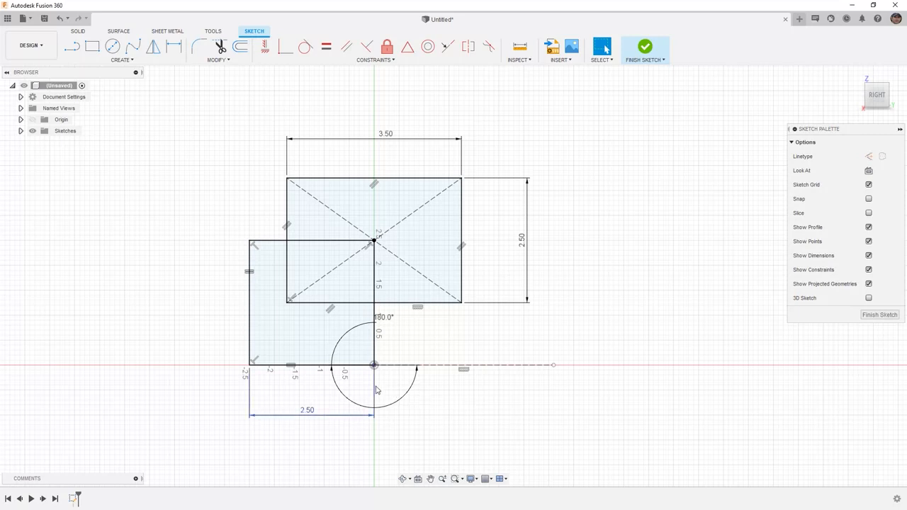
Step: Set the square's angle dimension at the origin to 45°
double_click(388, 319)
text(45)
key(Return)
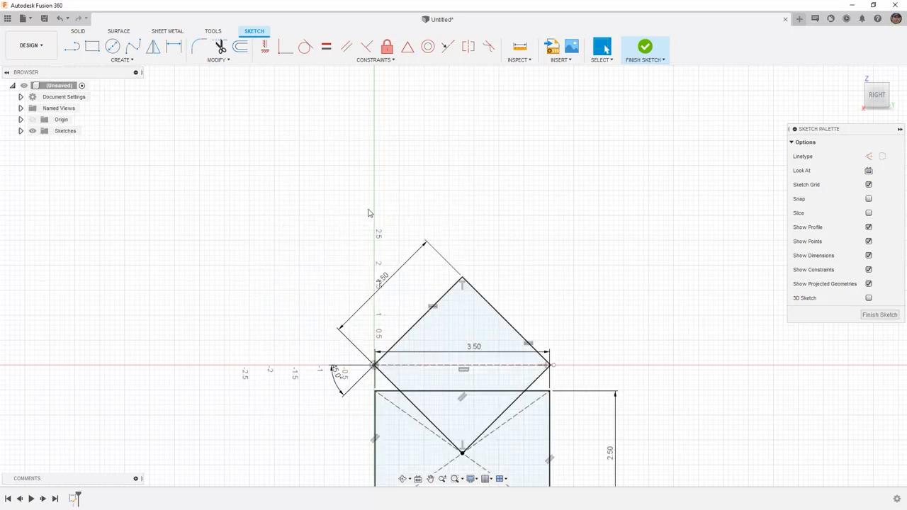
scroll(371, 212, down, 2)
middle_drag(430, 263, 421, 145)
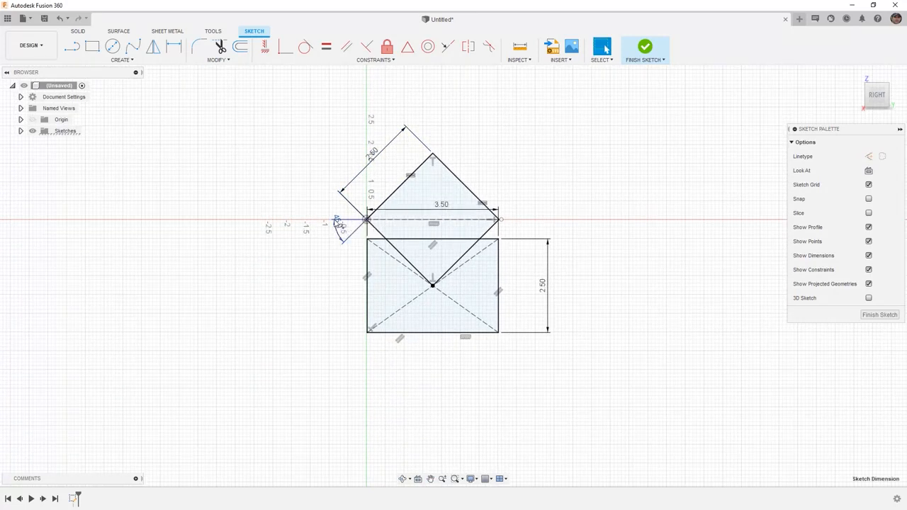
Step: Set the square's angle dimension at the origin to 135°
double_click(336, 224)
key(Return)
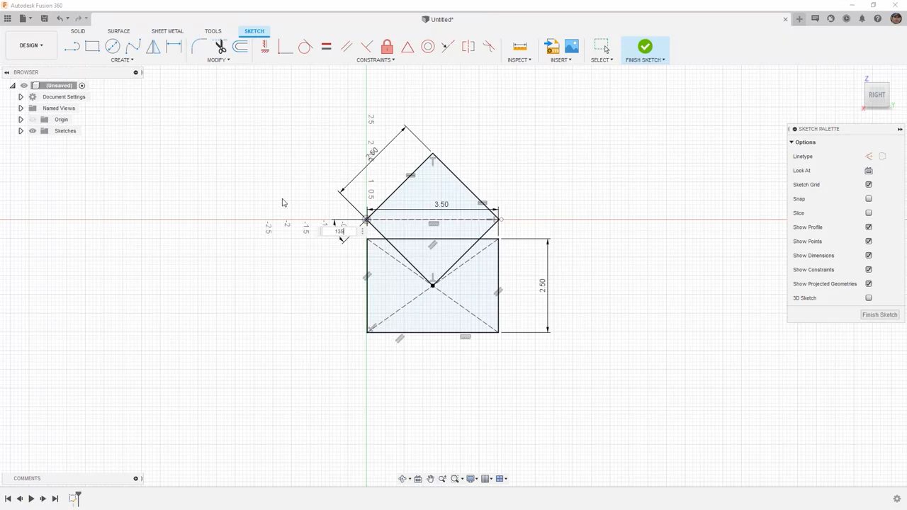
key(ctrl+z)
middle_drag(423, 233, 394, 300)
scroll(394, 300, down, 1)
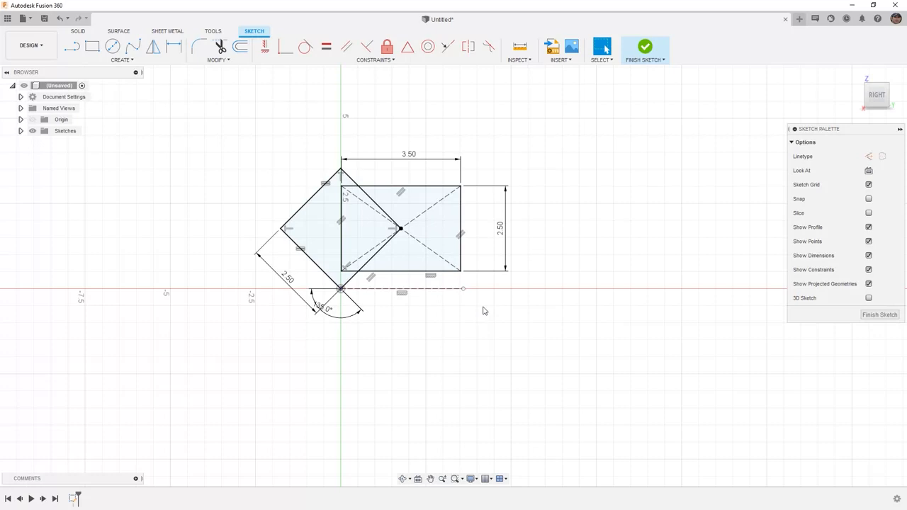
Step: Finish the sketch and save the design as "Intro to Sketching" in the Intro folder of the 21 Intro 3D Modeling project
click(645, 47)
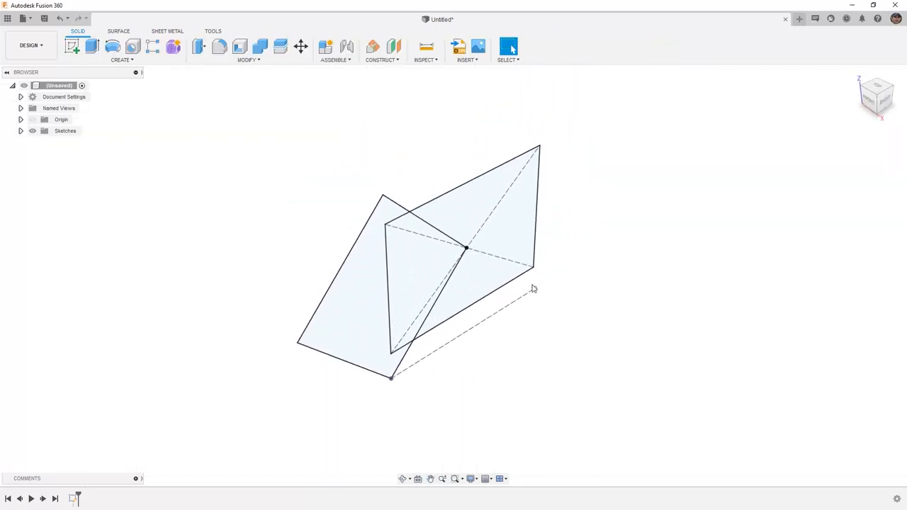
click(45, 18)
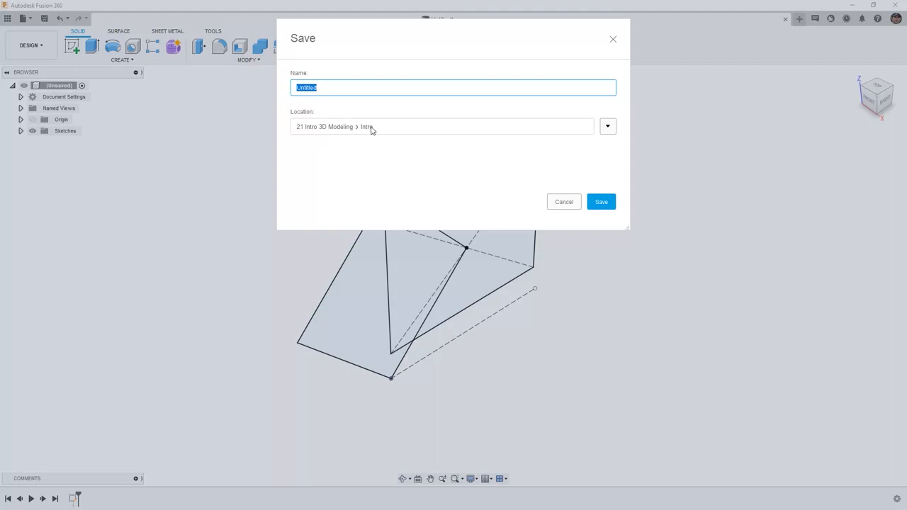
click(608, 127)
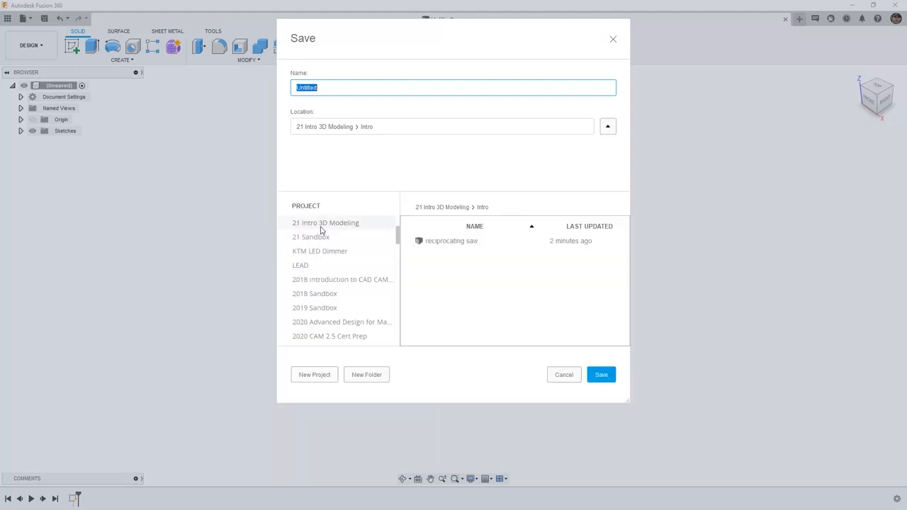
drag(318, 88, 278, 92)
text(Intro to Sketching)
click(600, 374)
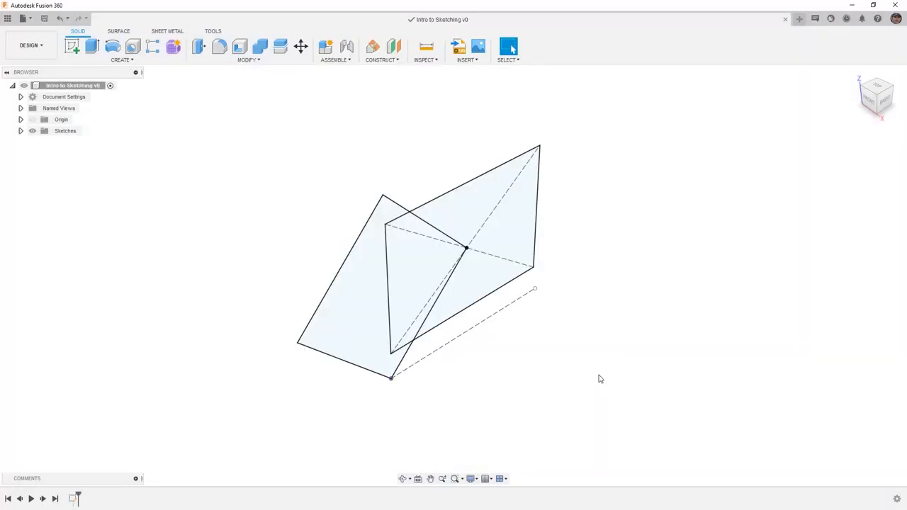